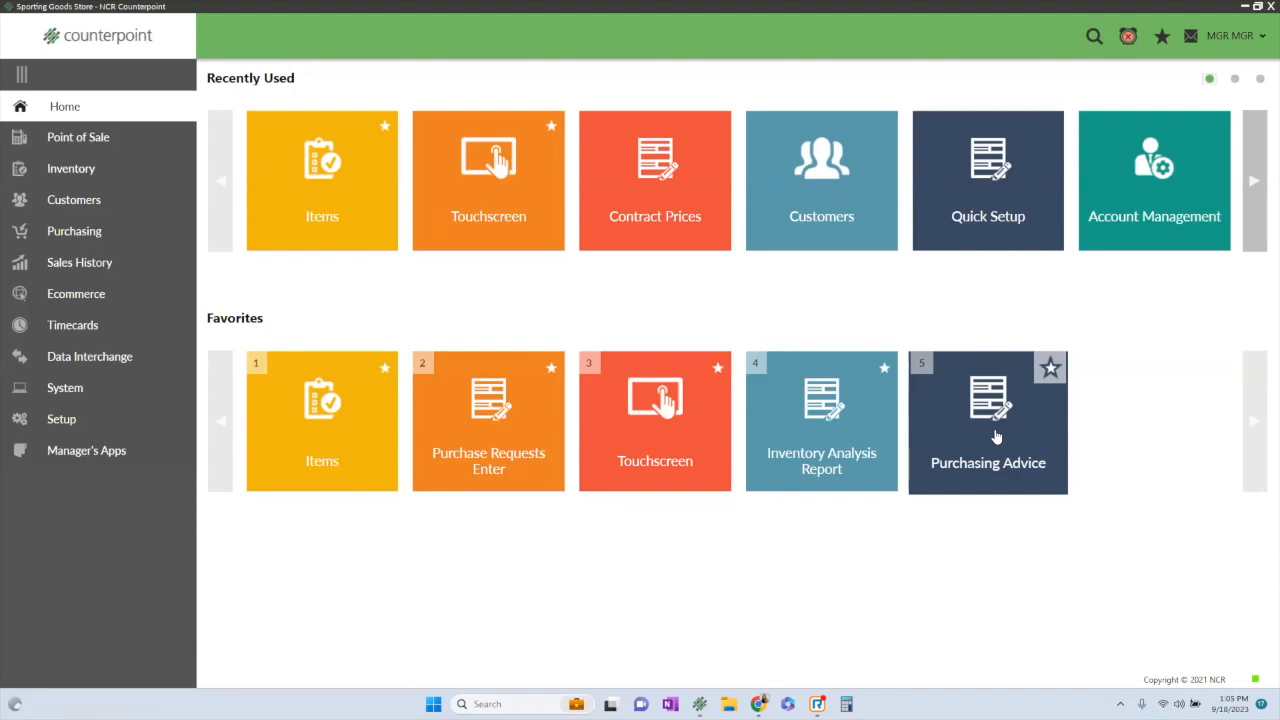
Step: Show the System setup tiles from the Setup sidebar area
click(60, 423)
click(105, 106)
scroll(1224, 633, down, 2)
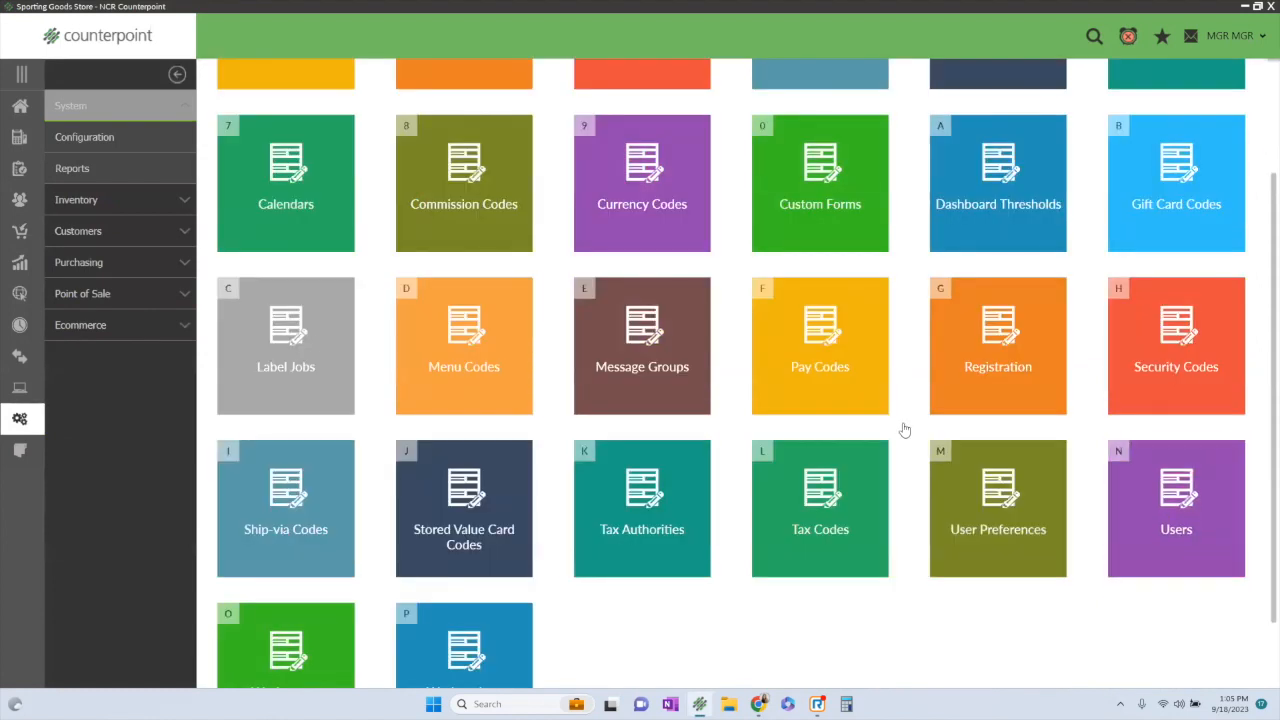
scroll(250, 380, up, 3)
Step: From Home, search 'user', open Users, view an existing record and start a new one
click(20, 106)
click(1094, 36)
text(user)
click(191, 170)
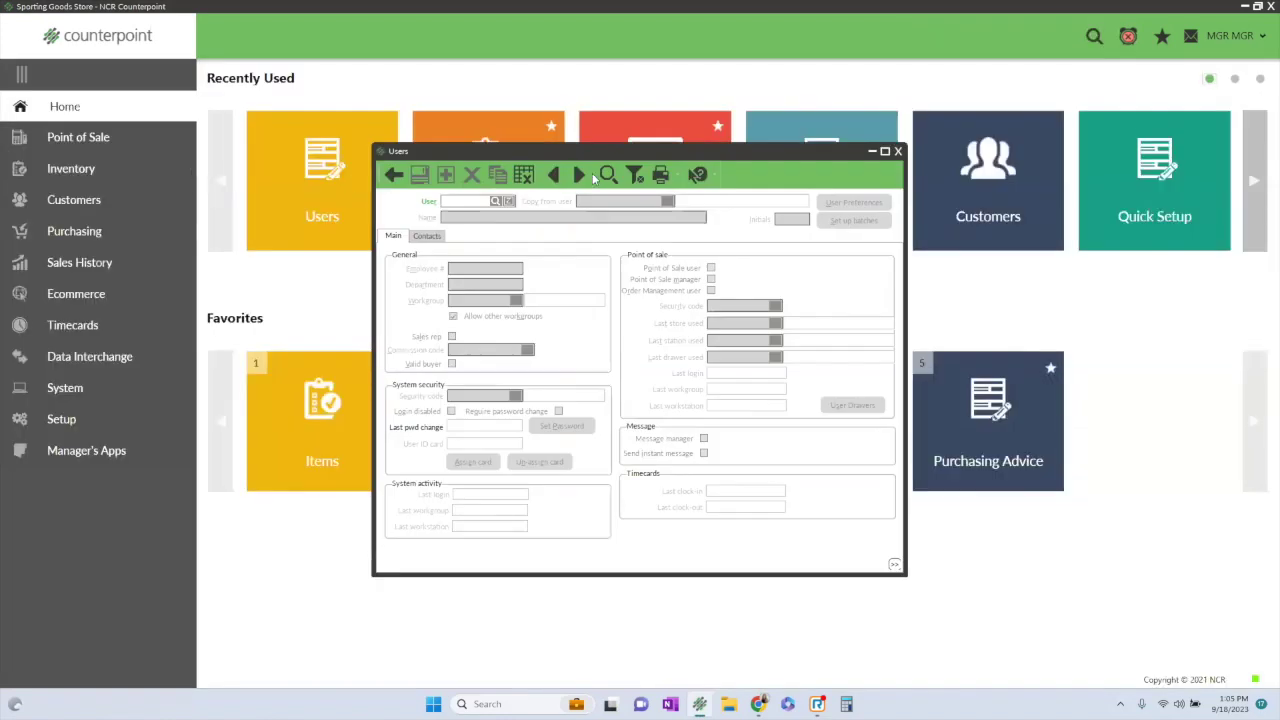
click(578, 175)
click(445, 176)
text(JI)
text(R)
Step: Enter user ID JIMO and copy settings from user MGR
key(BackSpace)
key(BackSpace)
text(MG)
key(Tab)
click(667, 201)
click(553, 383)
click(673, 468)
text(Jim Ownens)
click(790, 219)
text(JO5600ales)
key(Tab)
click(515, 300)
click(671, 465)
click(452, 336)
click(452, 337)
double_click(458, 395)
Step: Show the System Security Code lookup listing MGR and POS codes
double_click(715, 305)
click(515, 396)
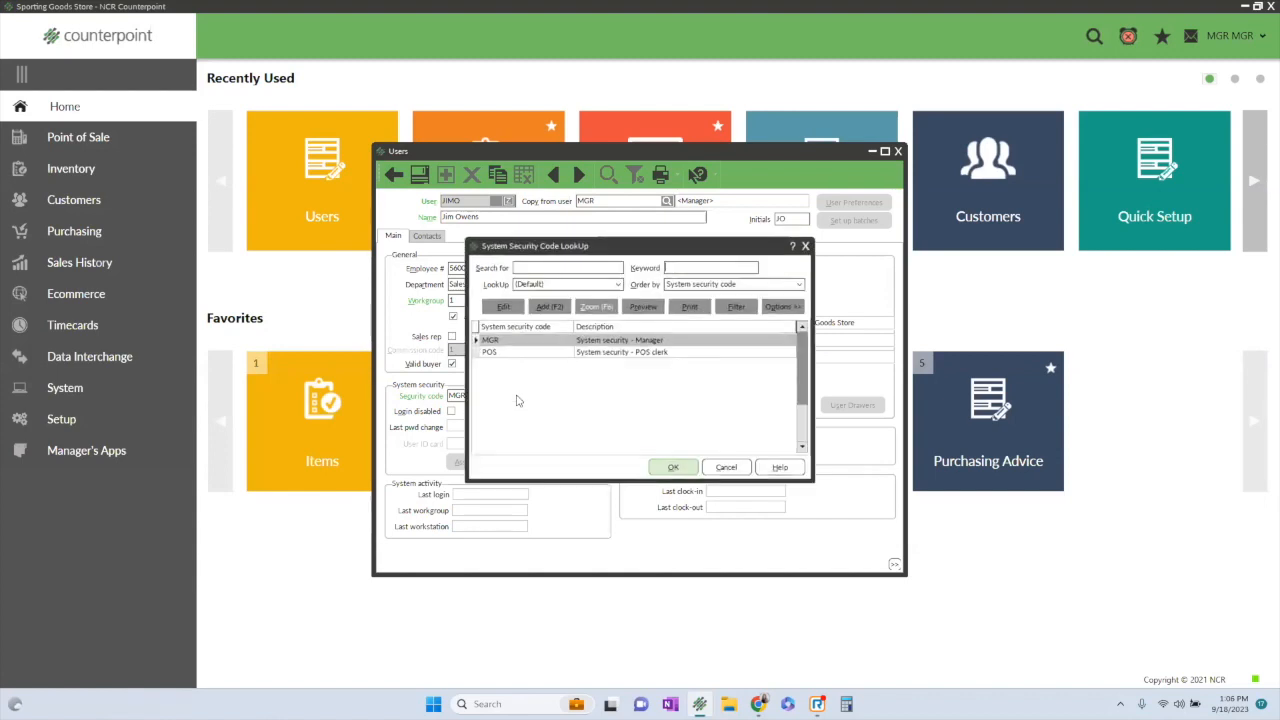
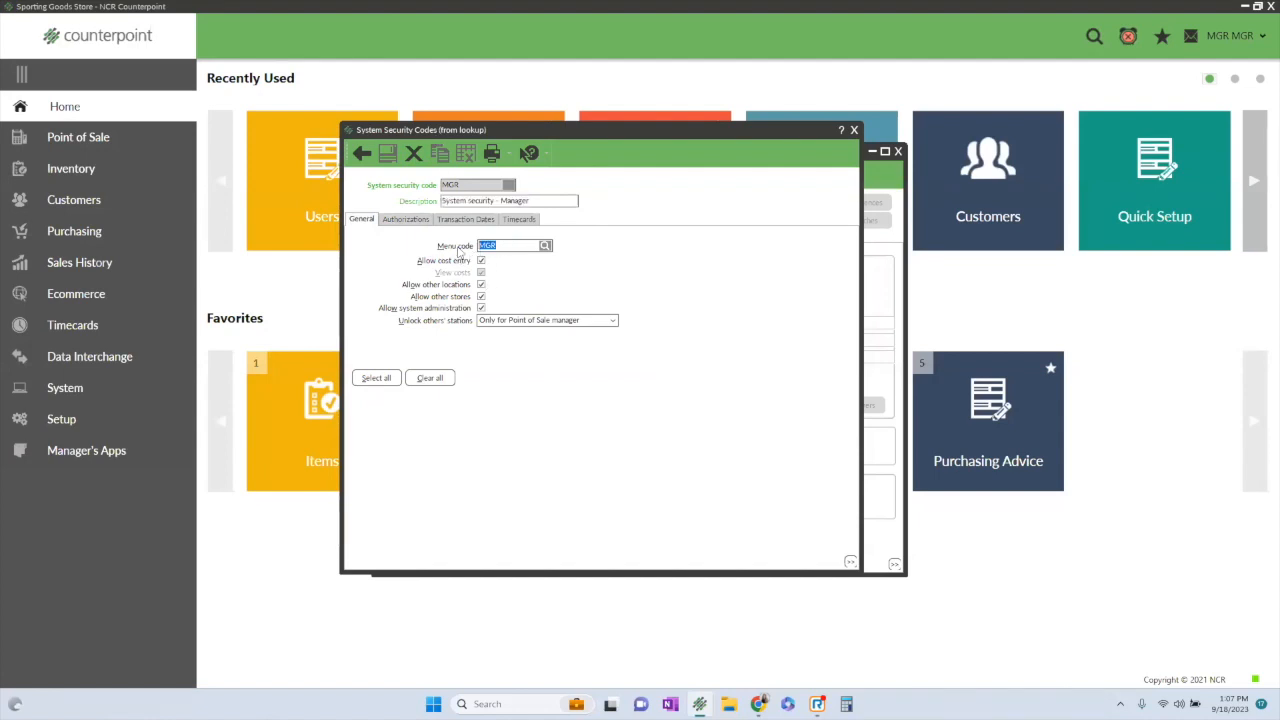
Step: Review the MGR system security code's Authorization, Transaction dates and Timecard settings, keeping MGR as its menu code
click(405, 219)
click(465, 219)
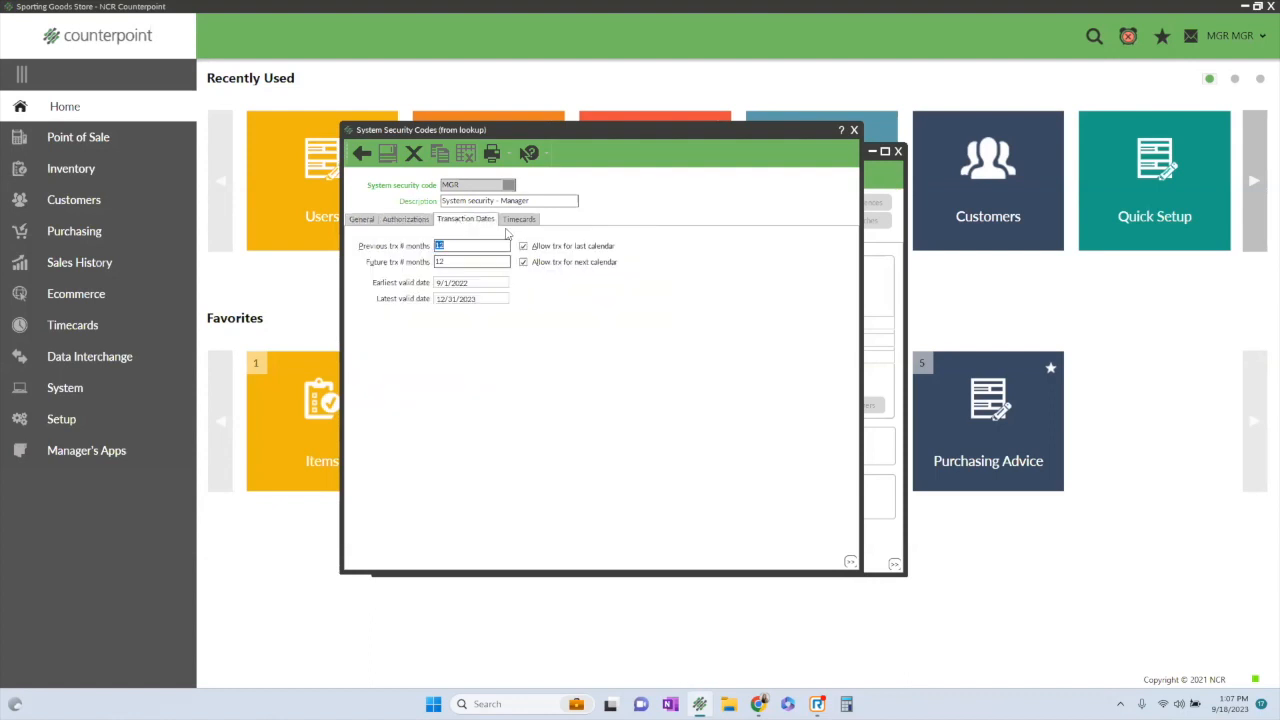
click(519, 219)
click(362, 219)
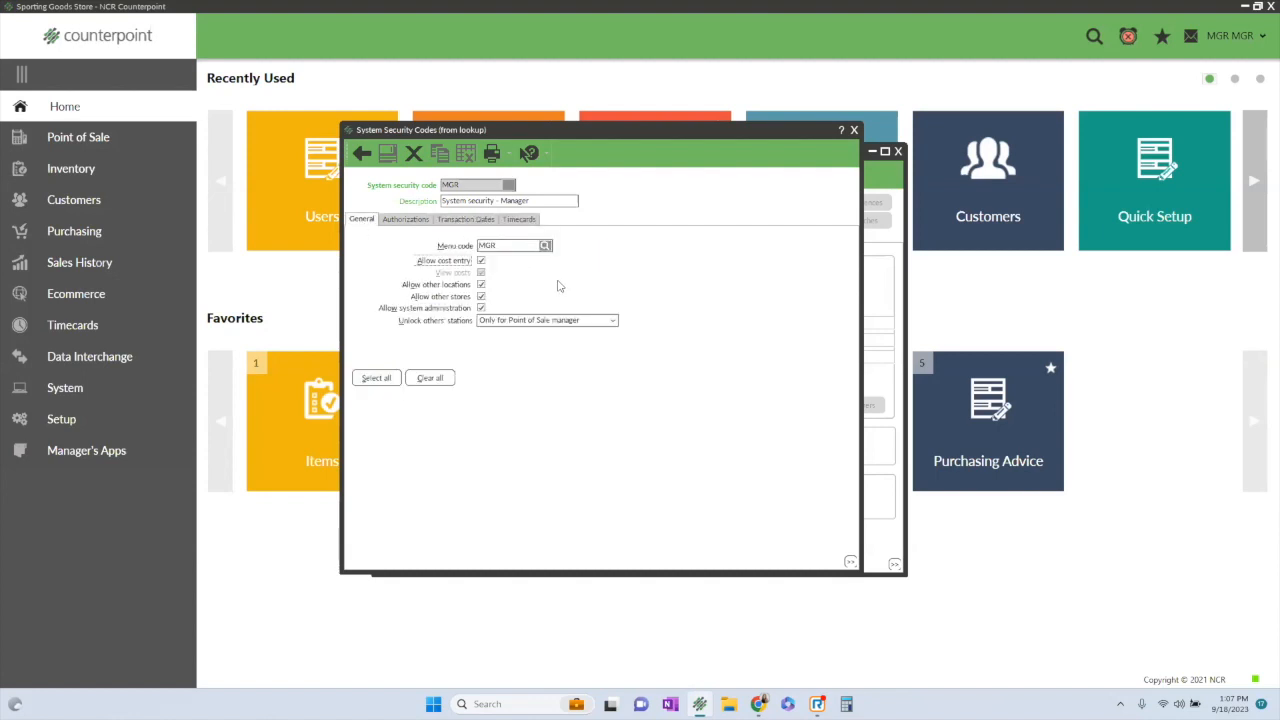
click(545, 245)
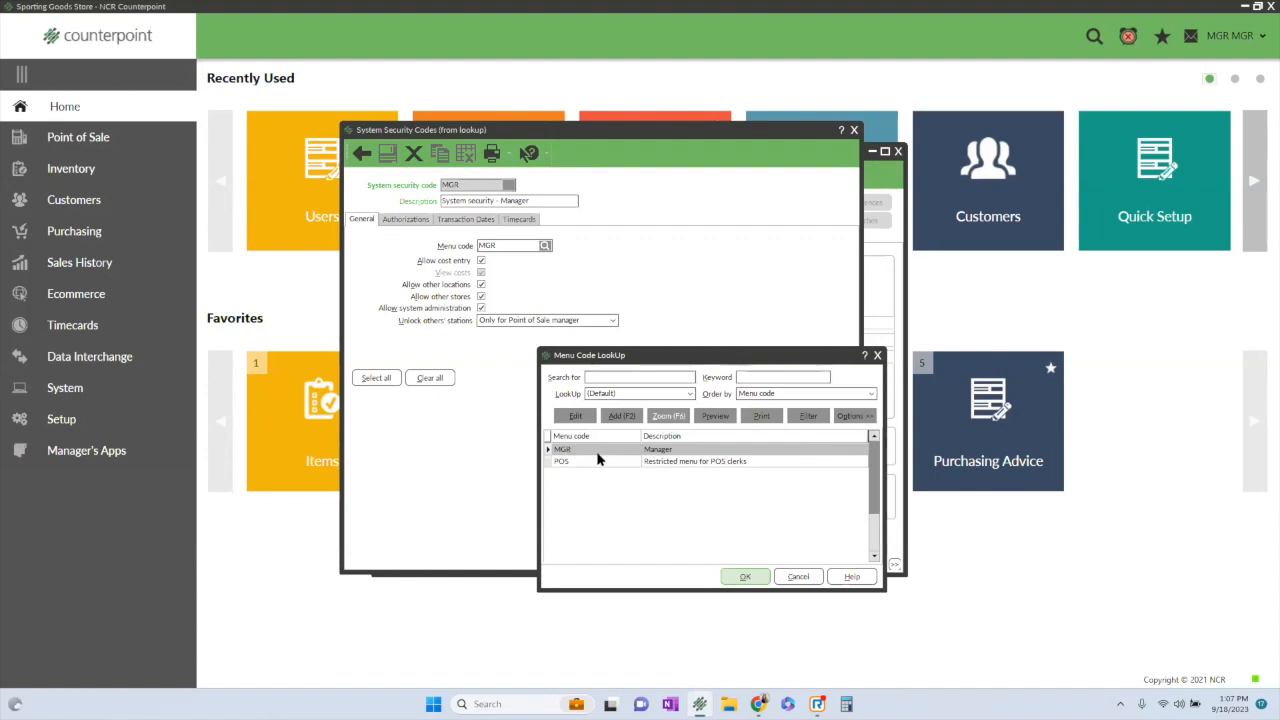
click(878, 357)
Step: Close the system security code windows and bring up the MGR Point of Sale security code for editing
click(854, 130)
click(807, 247)
drag(726, 305, 700, 308)
click(775, 305)
click(375, 234)
Step: Review the MGR POS permissions across Line item, Total/Tender, Order and Ticket, clearing Override credit limit
click(383, 243)
click(430, 243)
click(471, 243)
click(430, 243)
click(518, 269)
click(474, 244)
click(348, 244)
click(688, 157)
click(683, 380)
click(677, 174)
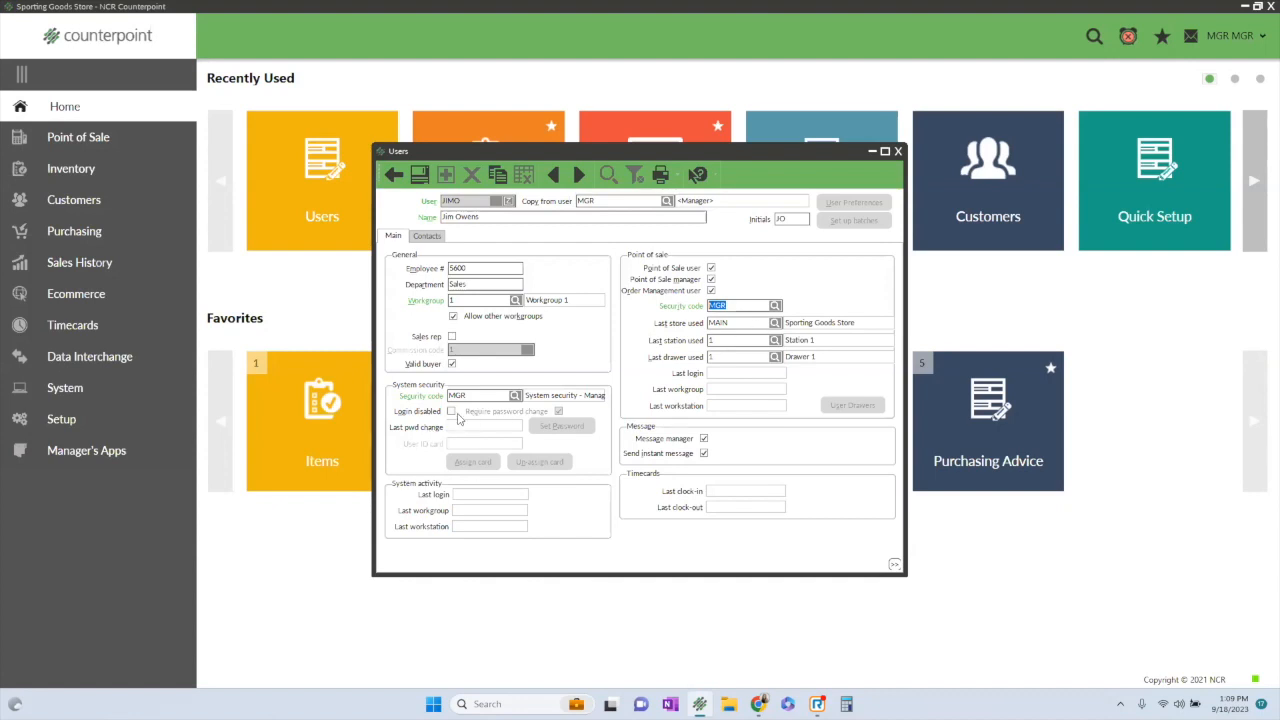
click(427, 236)
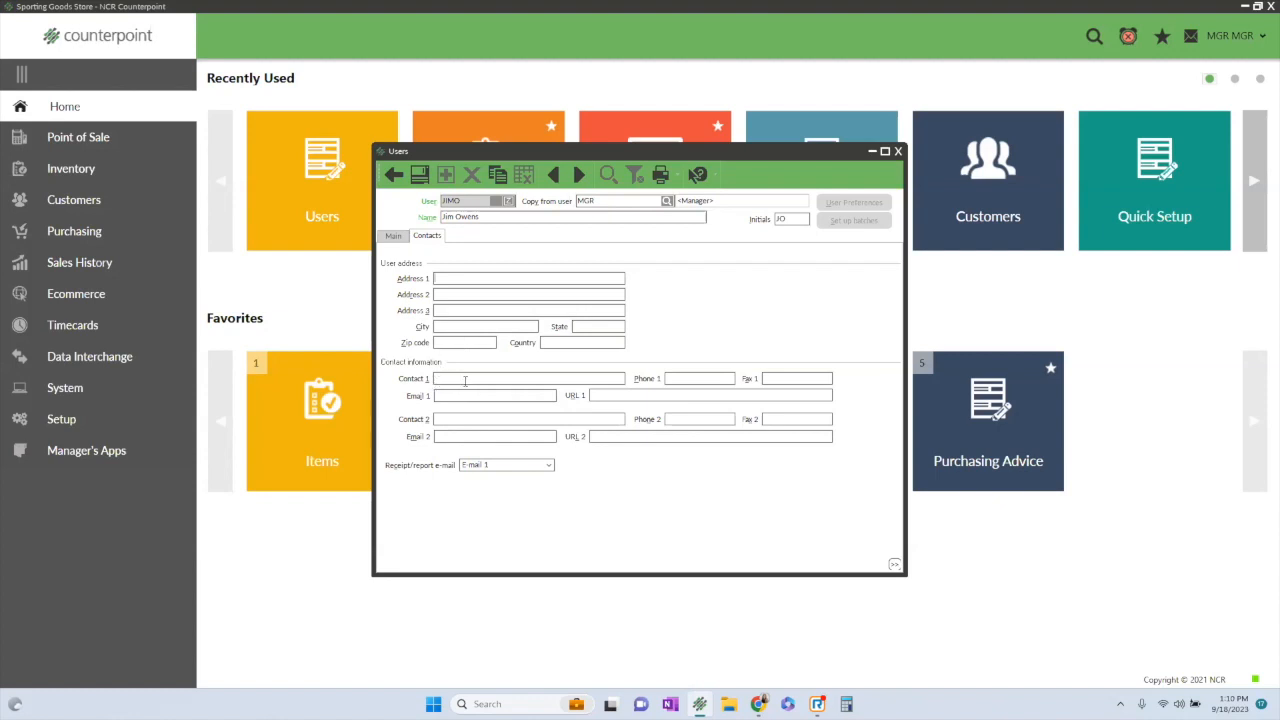
click(392, 176)
click(674, 380)
Step: Close the Users window and launch the Training Manual PDF from the Manager's Apps page, then close it
click(900, 152)
click(70, 458)
click(160, 370)
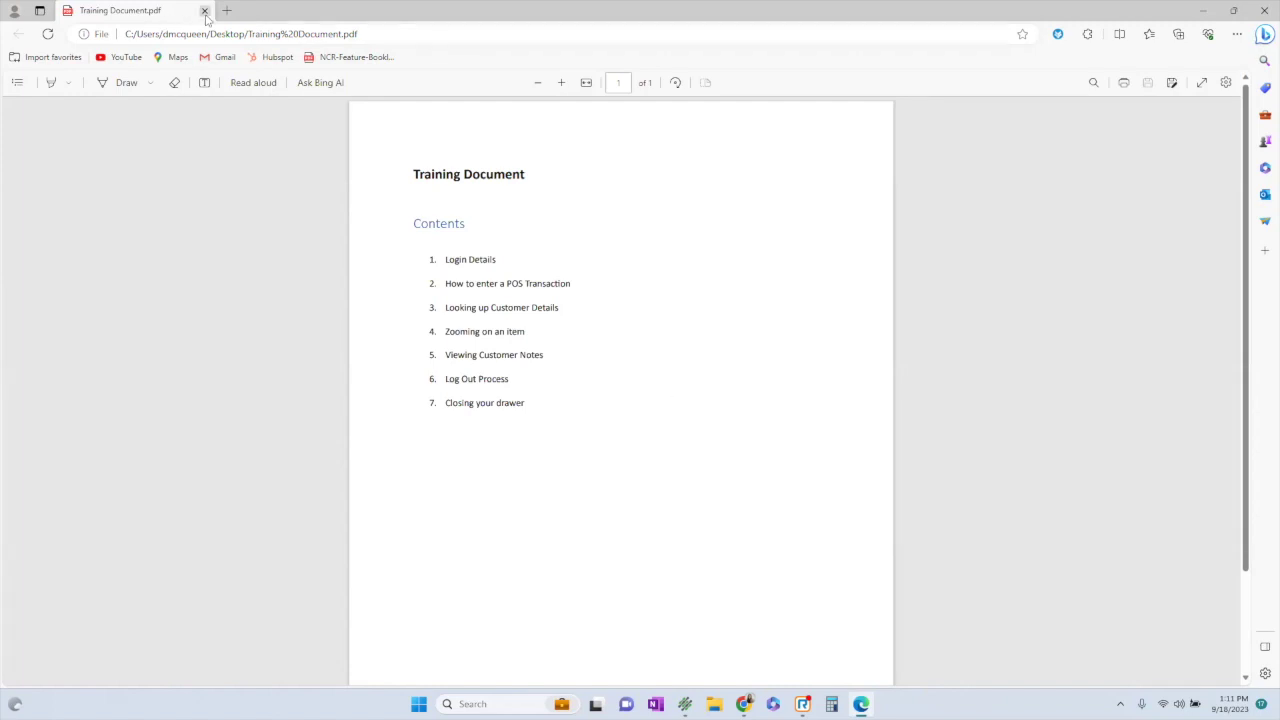
click(205, 11)
Step: From Home, search for 'menu', open Menu Codes and load the MGR Manager menu code record
click(19, 106)
click(1094, 36)
text(menu)
click(92, 172)
click(602, 188)
click(601, 187)
click(548, 262)
click(848, 70)
click(837, 177)
click(837, 380)
click(837, 380)
click(837, 177)
click(837, 70)
click(437, 70)
click(438, 102)
click(438, 102)
click(437, 70)
click(425, 60)
click(1013, 27)
click(580, 188)
click(559, 266)
Step: Expand the Manager's Apps folder in the custom menu tree and bring up actions for its Training Manual item
click(448, 177)
click(492, 252)
right_click(473, 258)
Step: Delete the old Training Manual item and add a new menu item under Manager's Apps with its ID confirmed
click(488, 326)
click(468, 178)
click(830, 529)
click(847, 548)
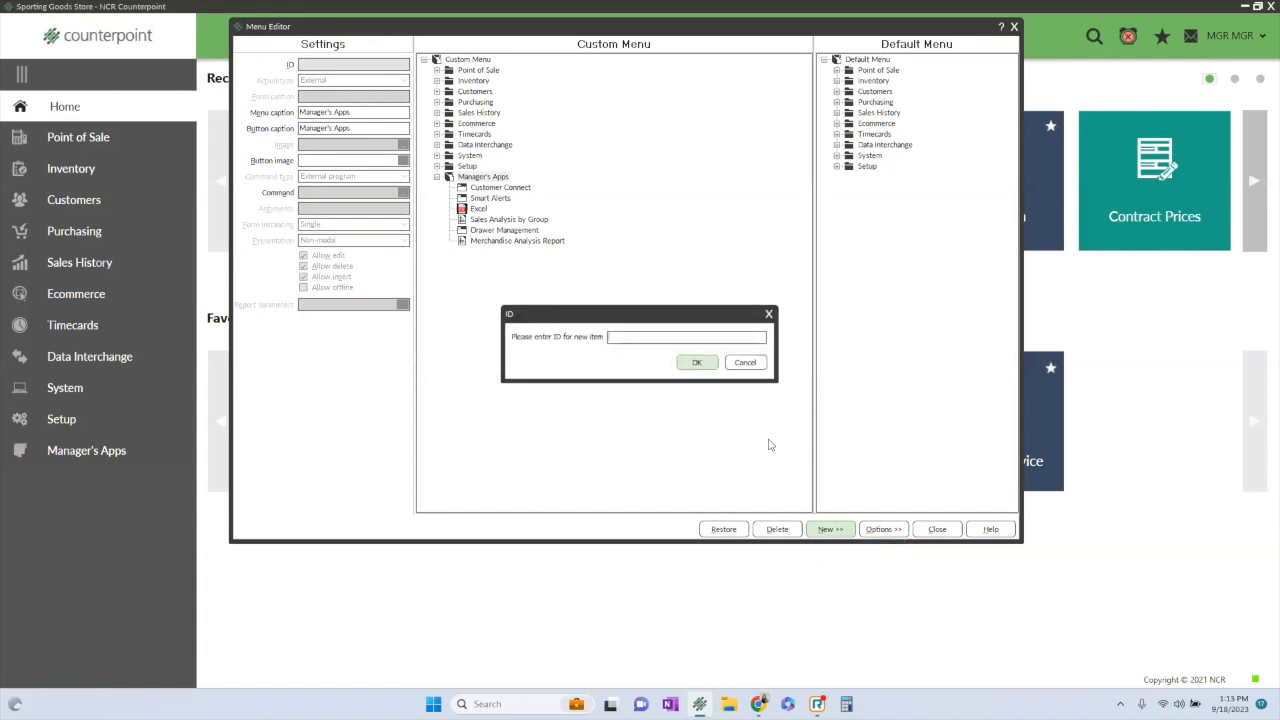
text(T)
text(ining Manual)
click(697, 362)
Step: Set the item's command type to External program and point it at the Training Document file on the Desktop
click(404, 177)
click(327, 233)
click(403, 192)
click(289, 188)
click(404, 143)
click(632, 558)
Step: Select the new Training Manual item and re-expand Manager's Apps to confirm it appears in the list
click(497, 252)
click(445, 178)
click(436, 177)
Step: Drag the Sell-Through Rate Report from the default Inventory reports into the custom Inventory reports
click(437, 81)
click(837, 81)
click(850, 262)
scroll(940, 410, down, 3)
scroll(946, 408, down, 1)
scroll(946, 408, up, 1)
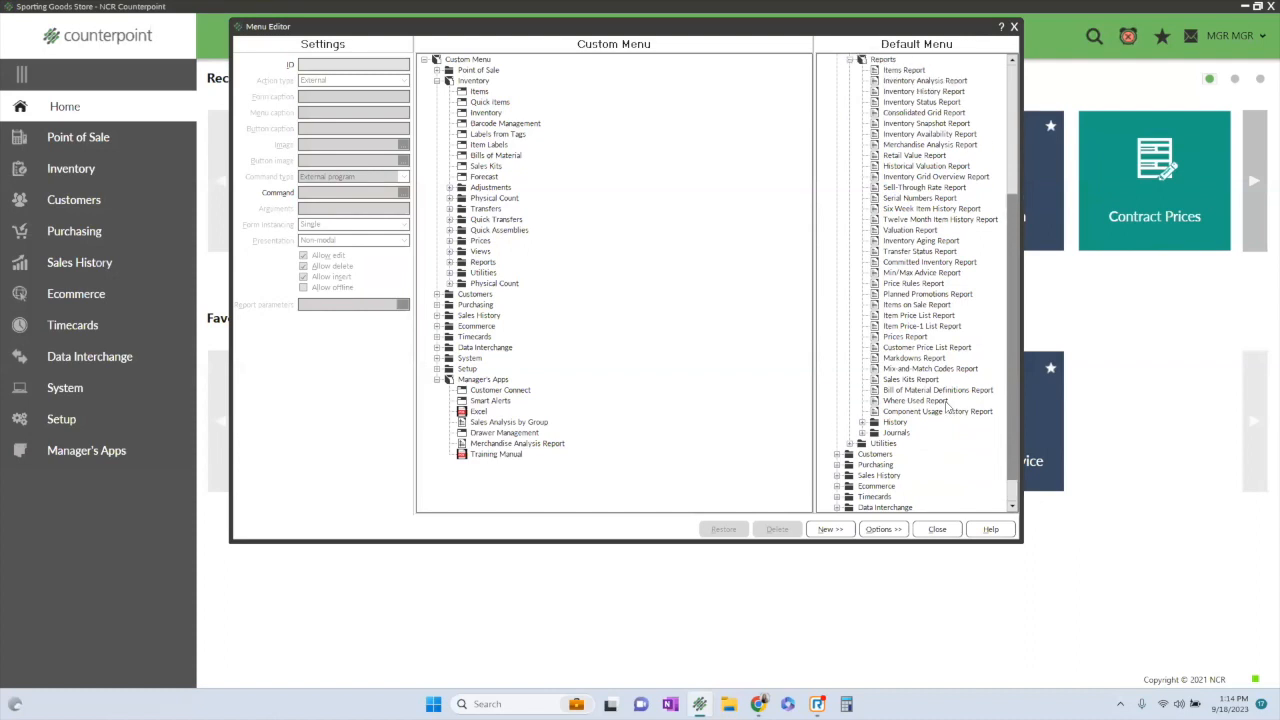
click(924, 187)
drag(924, 187, 727, 250)
mouse_move(727, 250)
mouse_down()
mouse_move(529, 207)
mouse_move(483, 262)
mouse_up()
scroll(715, 277, down, 3)
scroll(690, 279, down, 3)
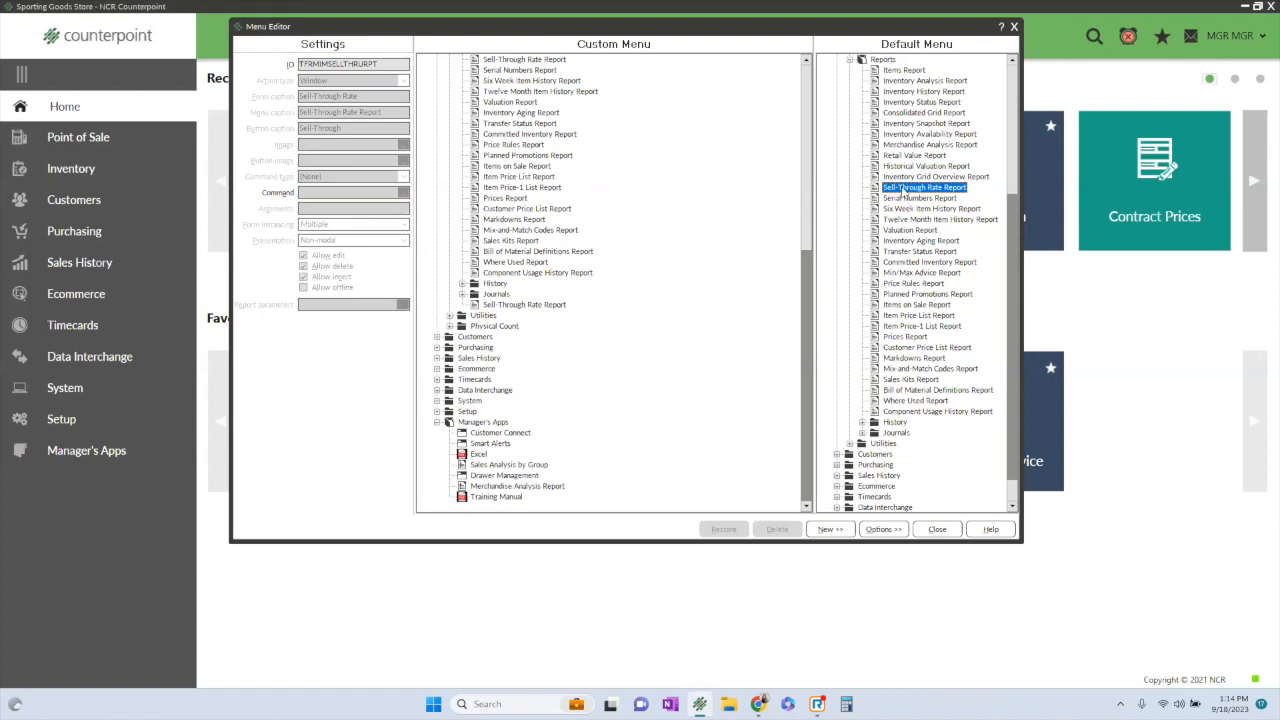
Step: Drag the Merchandise Analysis Report from the default menu to the end of Manager's Apps
click(918, 145)
drag(899, 147, 550, 487)
drag(550, 487, 485, 423)
scroll(596, 437, down, 1)
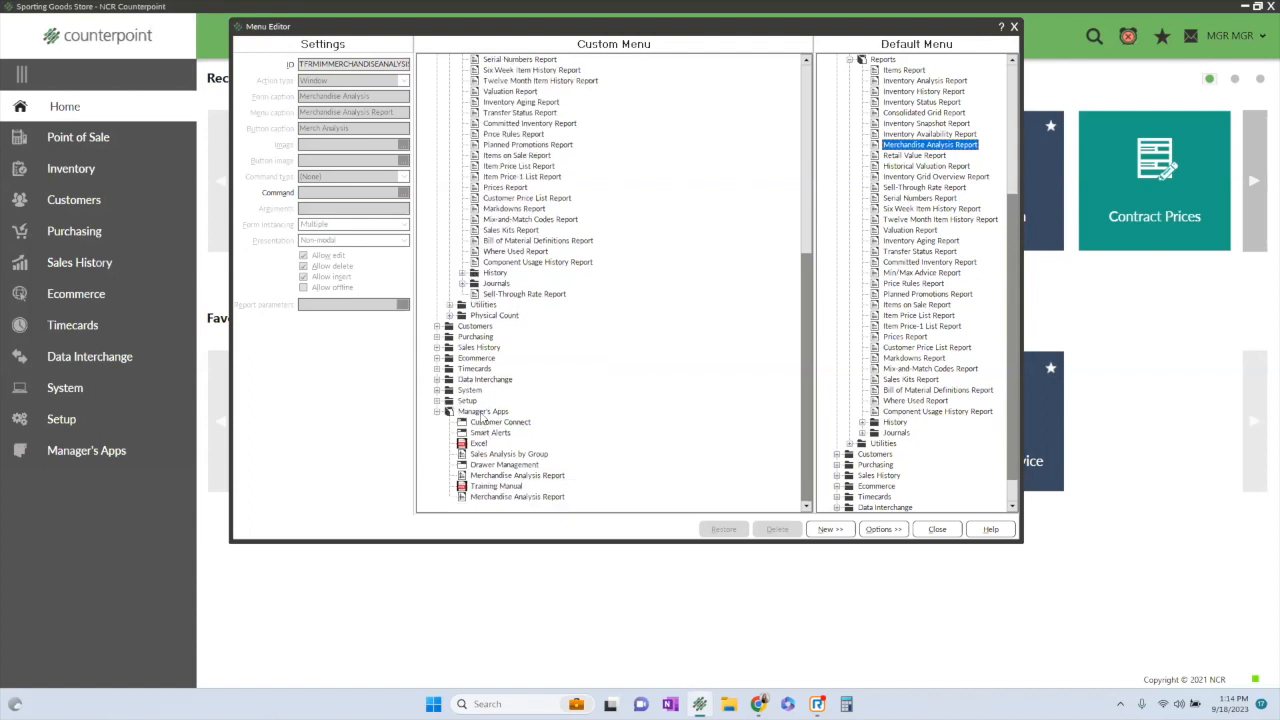
click(937, 529)
Step: Save the menu editor and MGR menu code changes, then view the updated Manager's Apps page
click(641, 378)
click(741, 164)
click(631, 380)
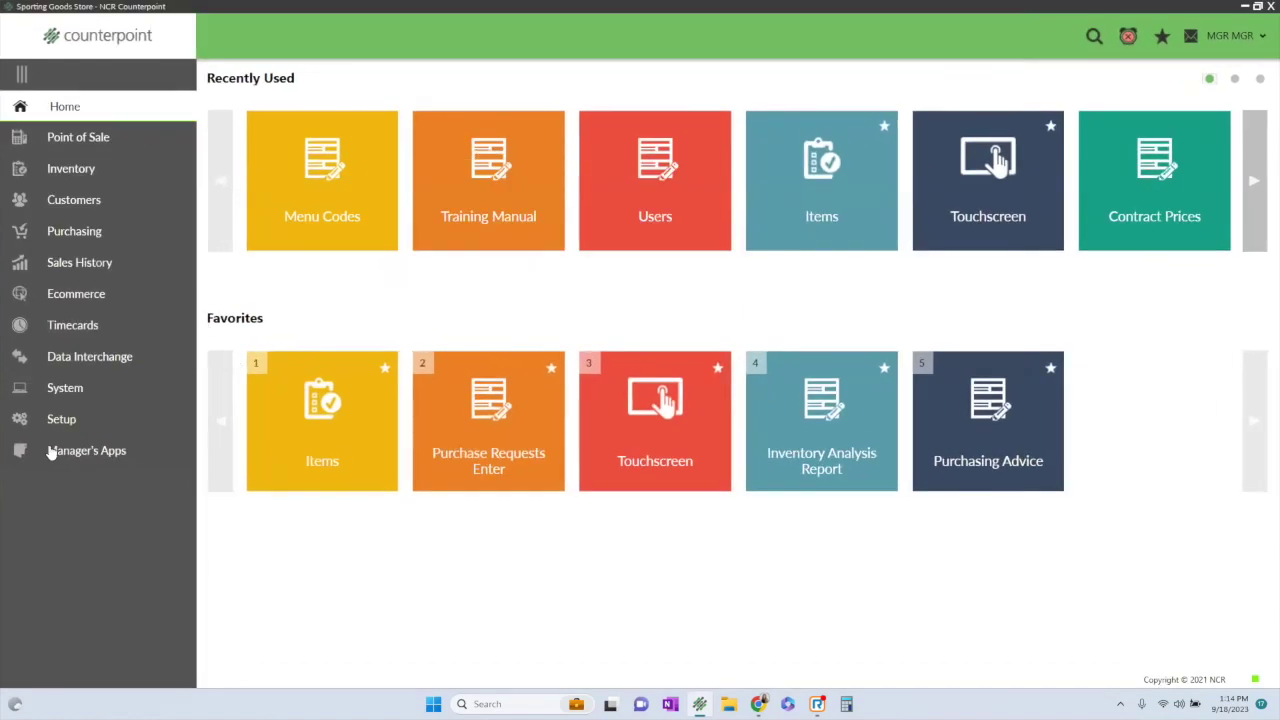
click(53, 452)
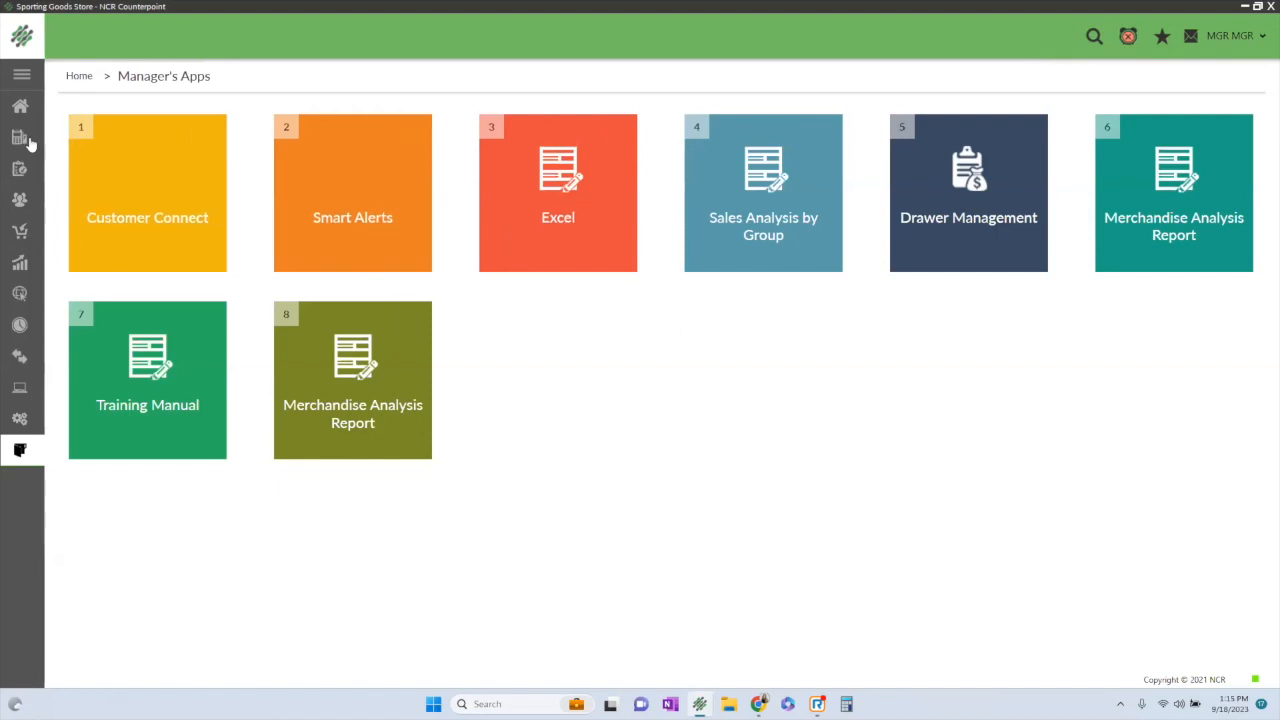
Step: Return to the Home page showing the Recently Used and Favorites tiles
click(20, 107)
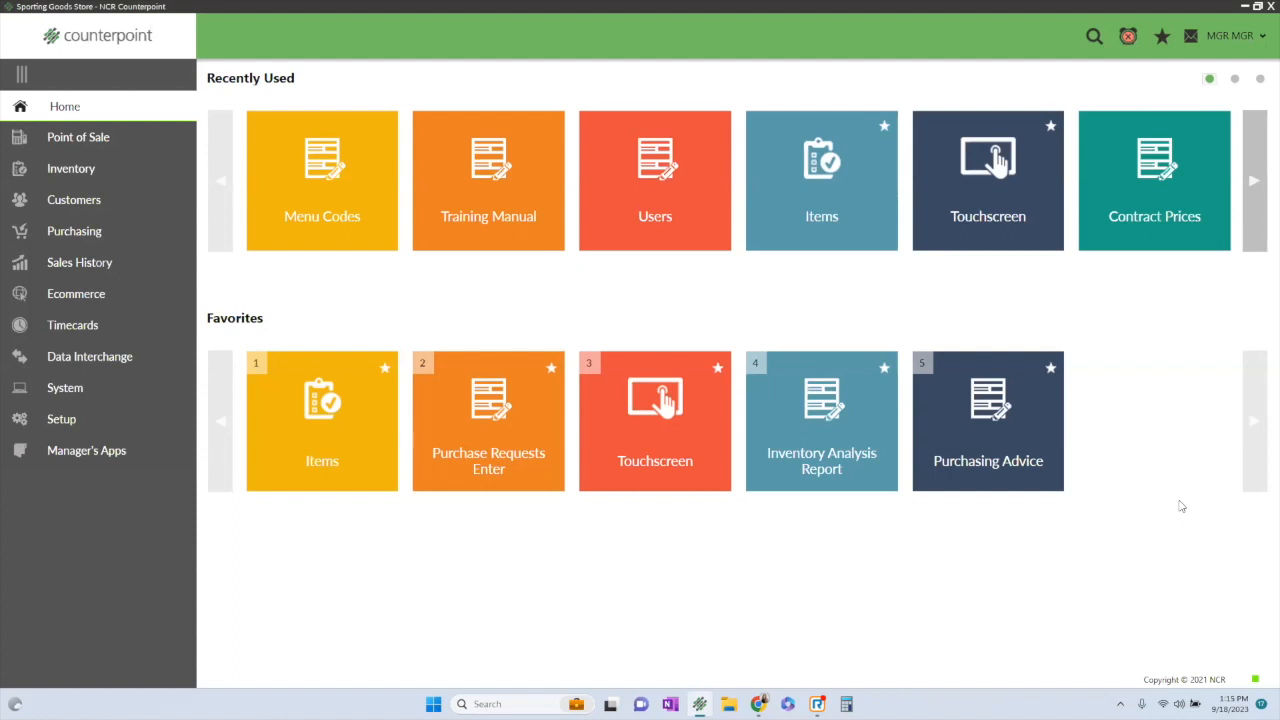